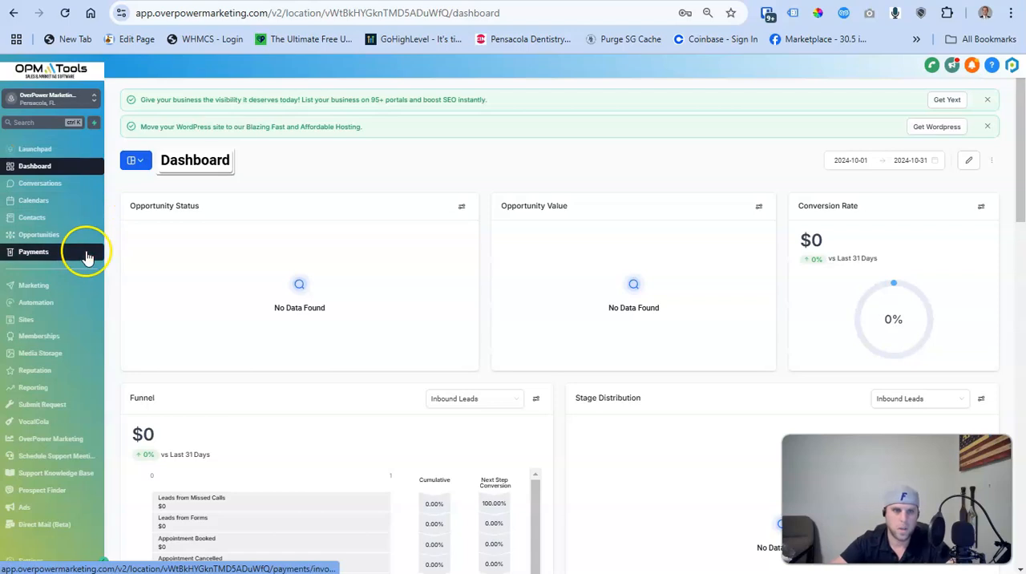
Open the Email Services settings of the OverPower Marketing sub-account
left_click(28, 560)
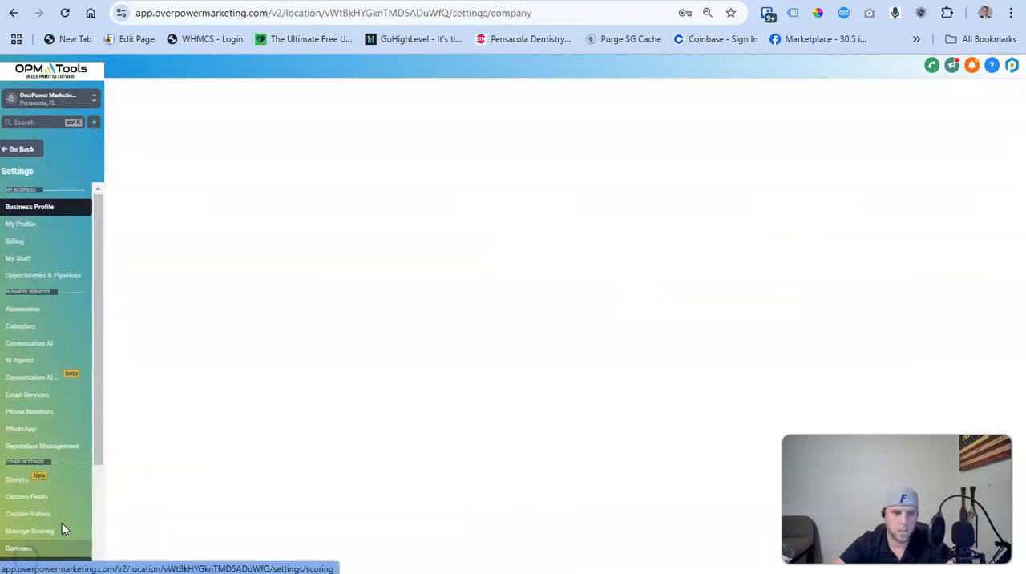
left_click(34, 397)
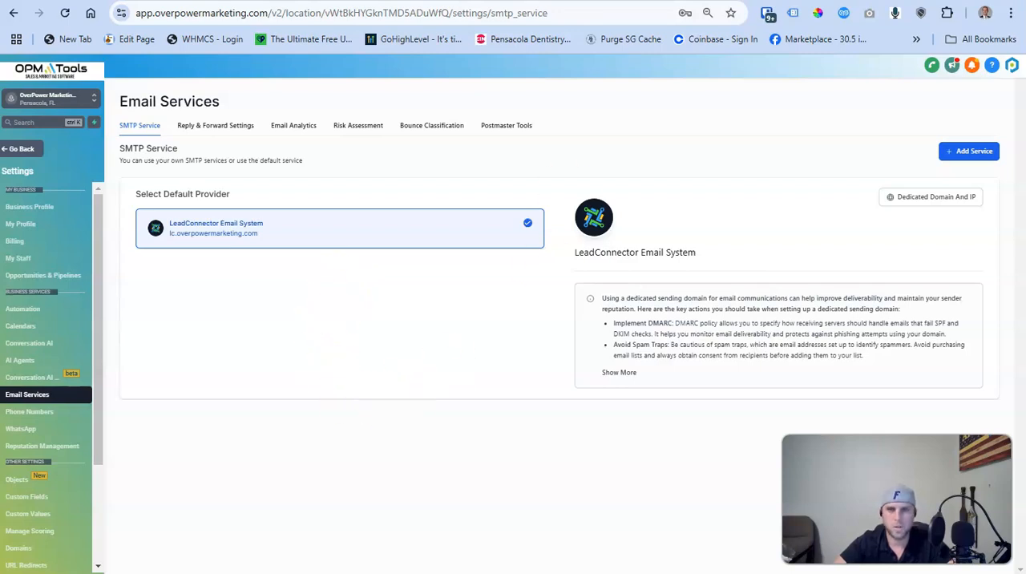
Switch to Instantly and start adding a single existing email account from any provider over IMAP/SMTP
key("ctrl+Tab")
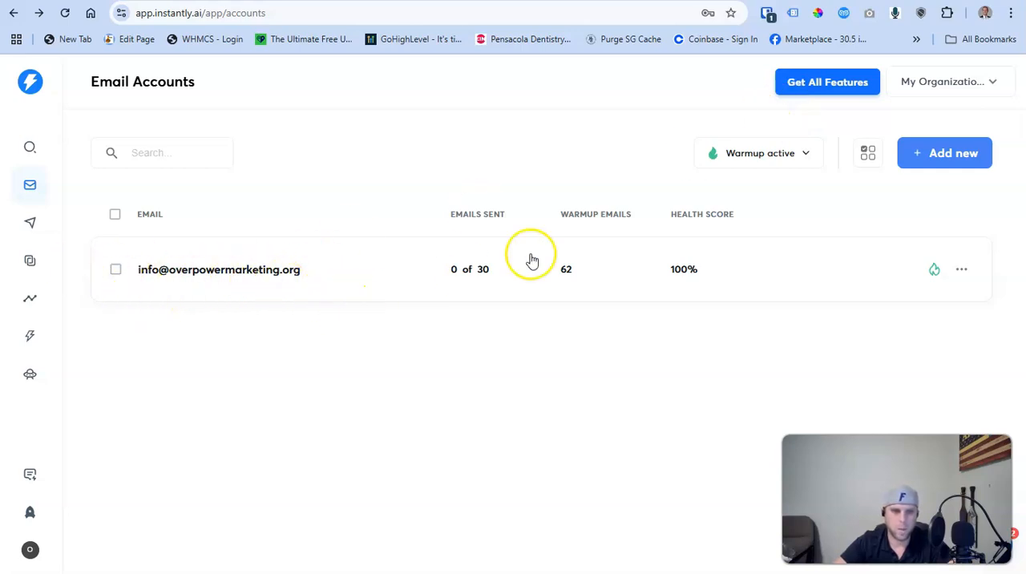
left_click(943, 158)
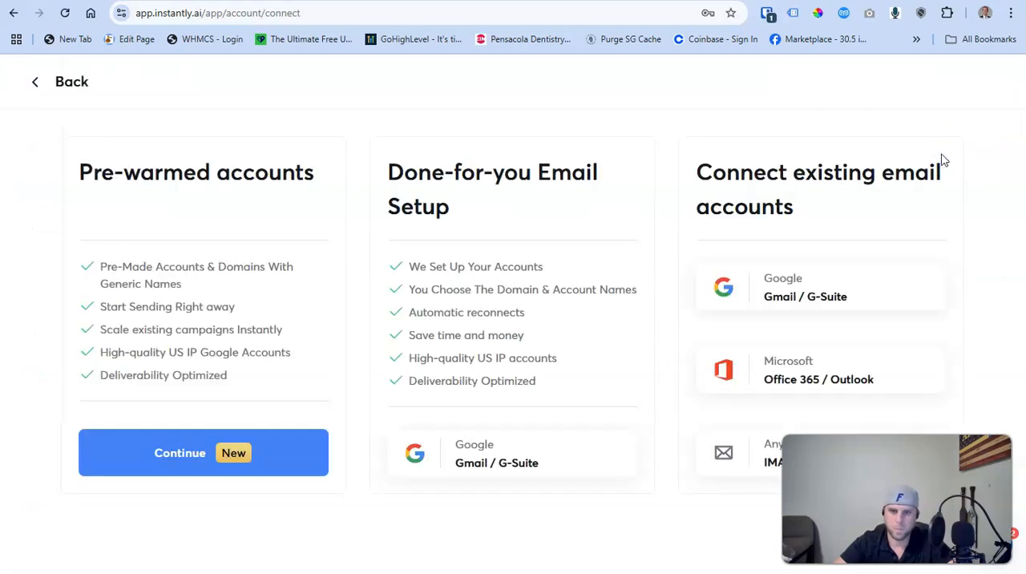
left_click(726, 456)
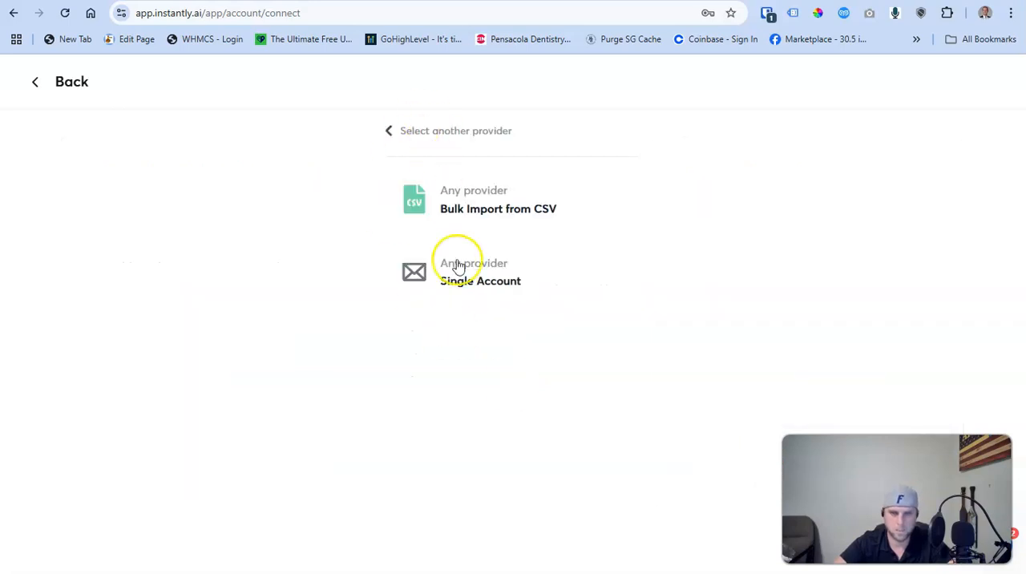
left_click(458, 286)
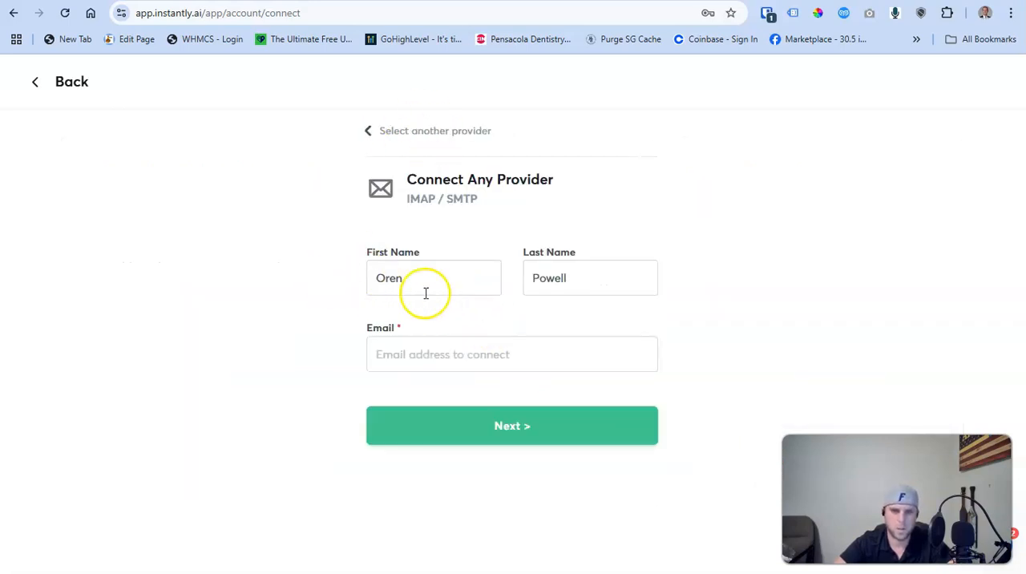
Enter the sender's email address on the lc.overpowermarketing.com subdomain and continue to the IMAP settings
left_click(442, 354)
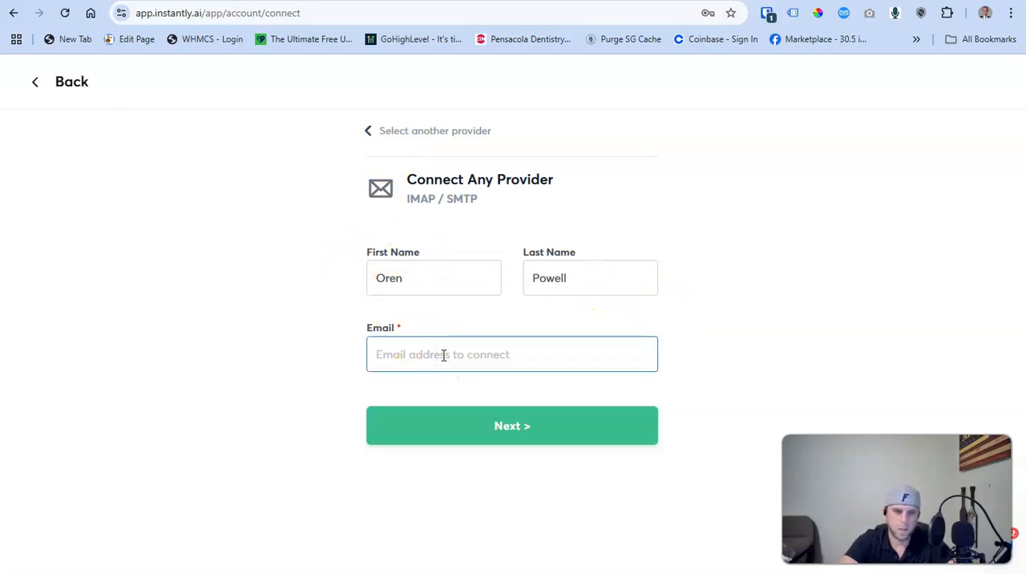
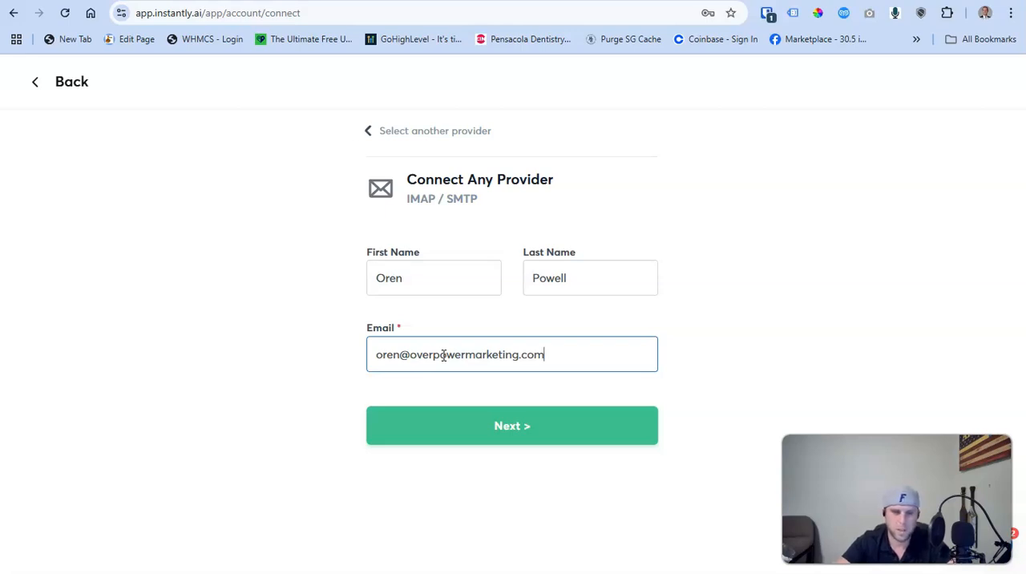
left_click(411, 357)
type("lc")
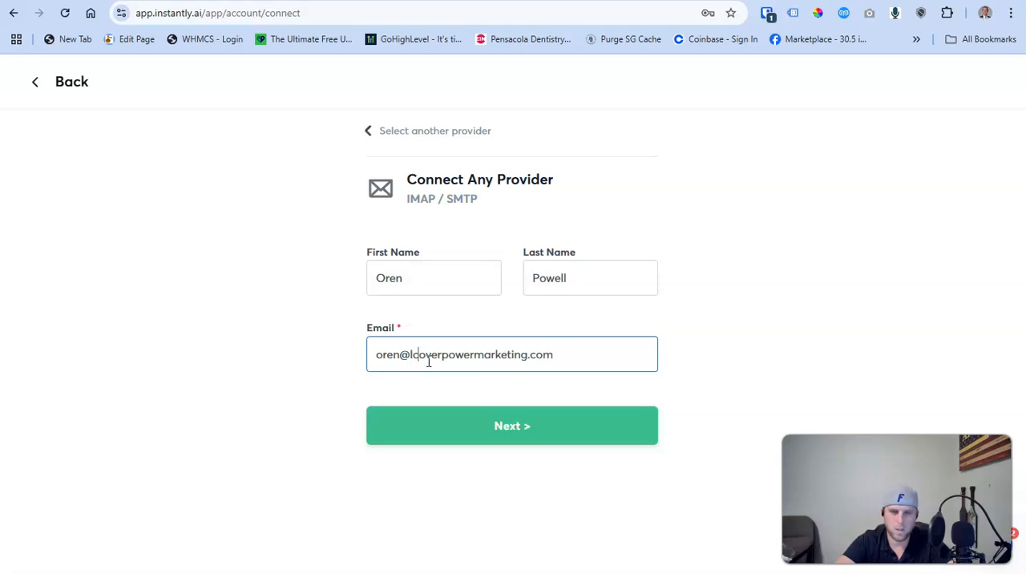
type(".")
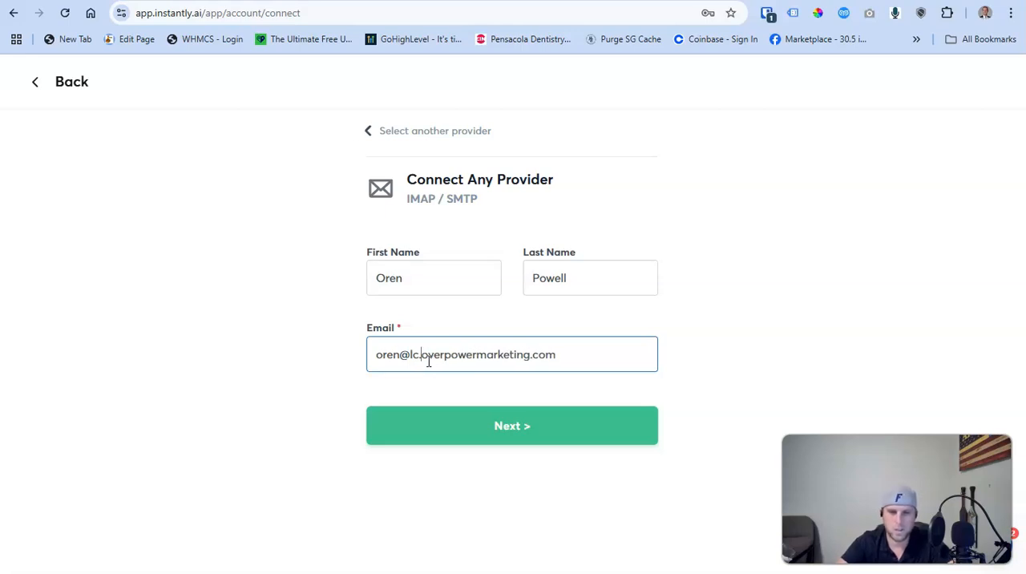
left_click(506, 431)
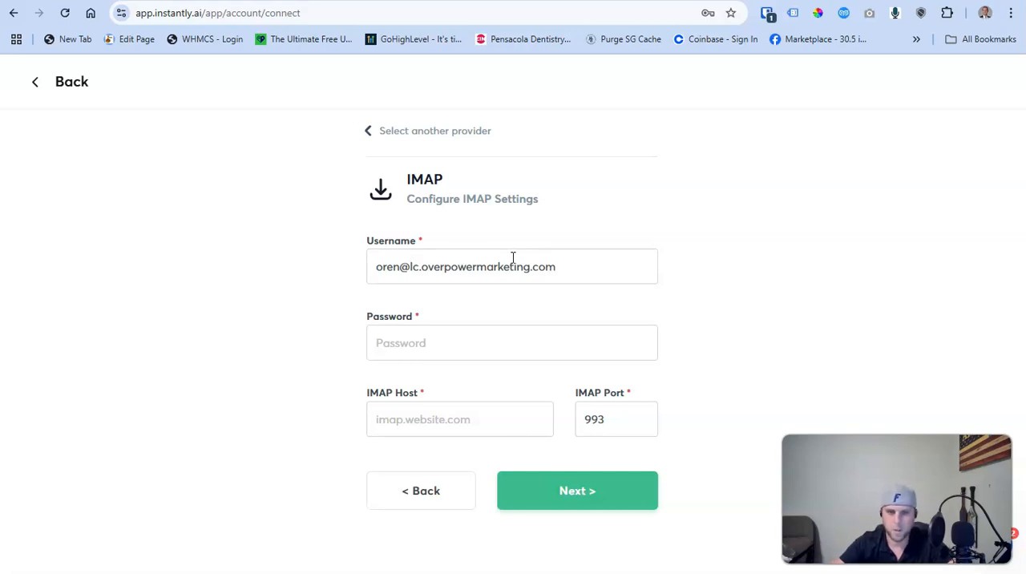
Remove the "lc." subdomain from the IMAP username so it uses the main overpowermarketing.com domain
left_click(484, 251)
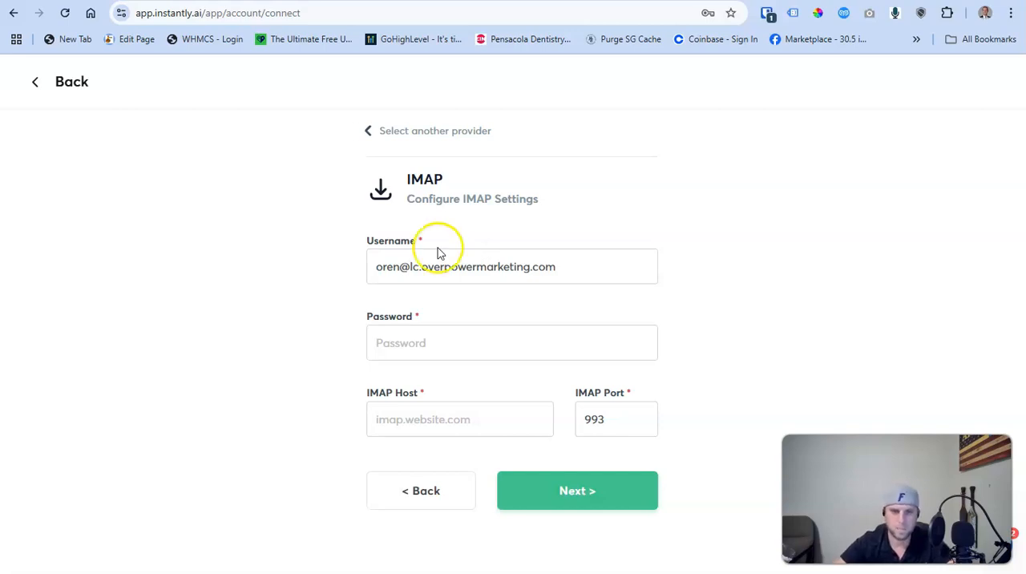
left_click_drag(422, 266, 409, 267)
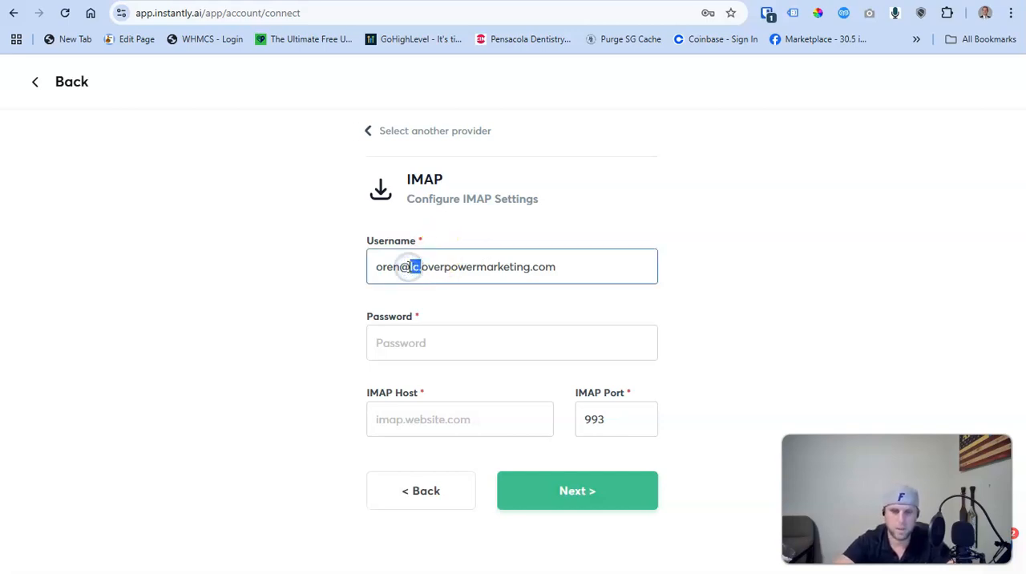
key("BackSpace")
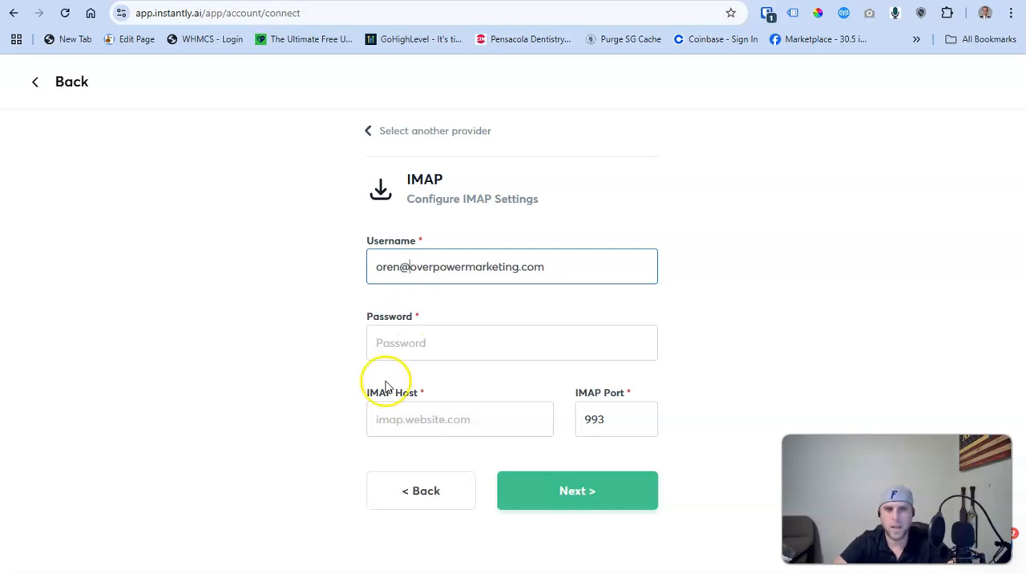
left_click_drag(366, 321, 422, 321)
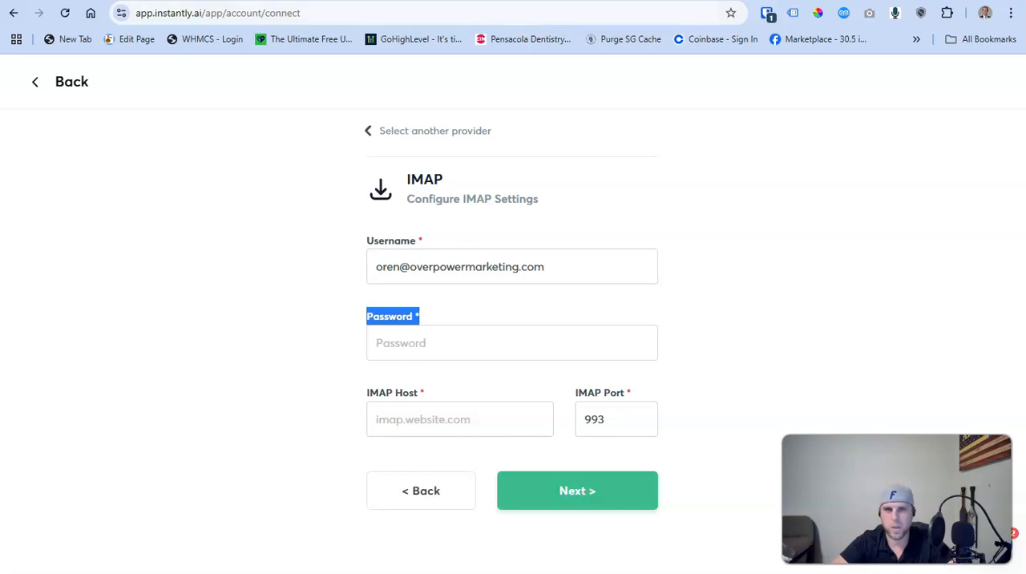
Switch to the Google results, open the account's App passwords page and create an app password named "Instantly v2"
key("ctrl+Tab")
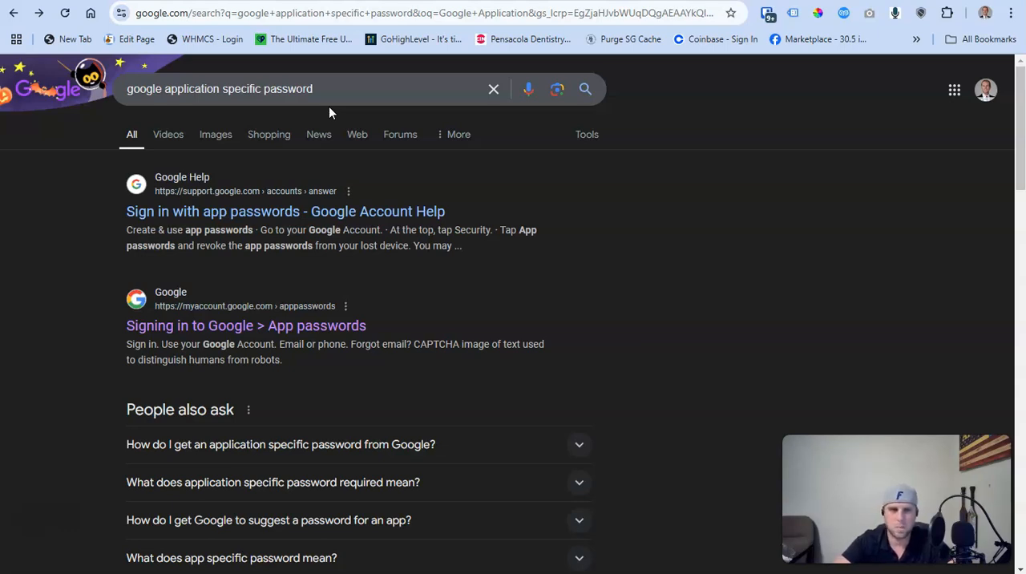
left_click(214, 323)
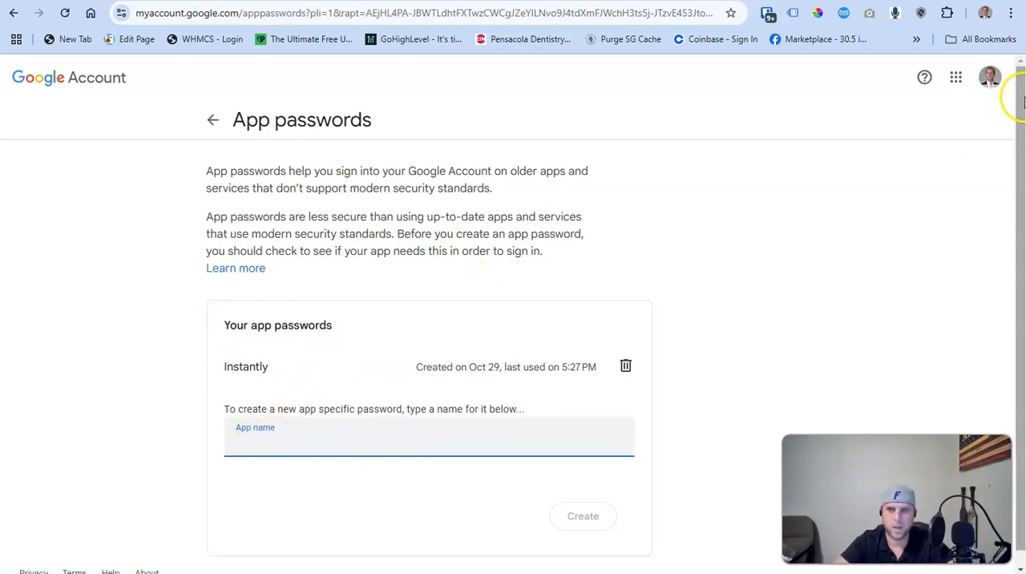
left_click(998, 81)
left_click(998, 83)
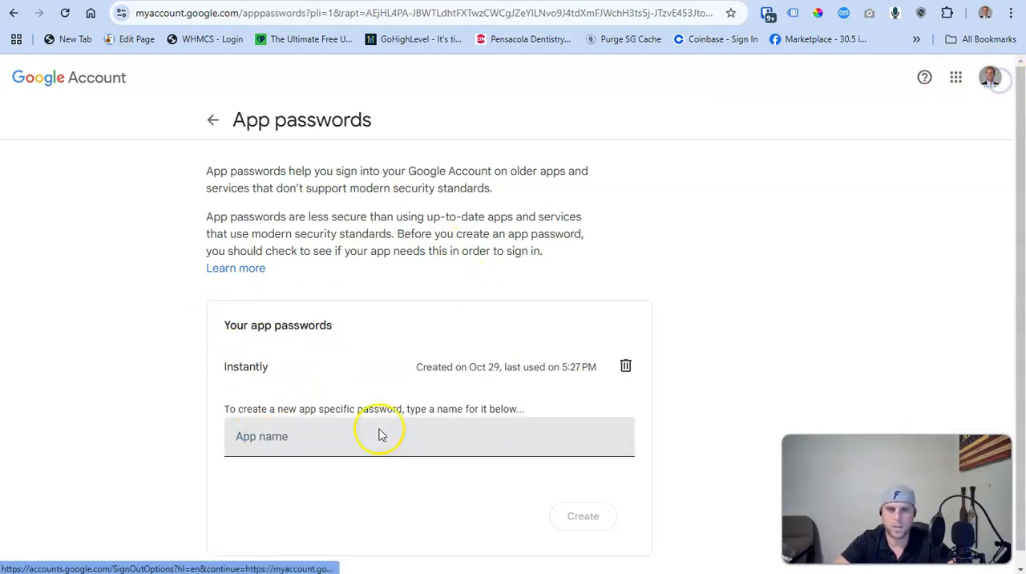
left_click(339, 437)
type("Instantly v2")
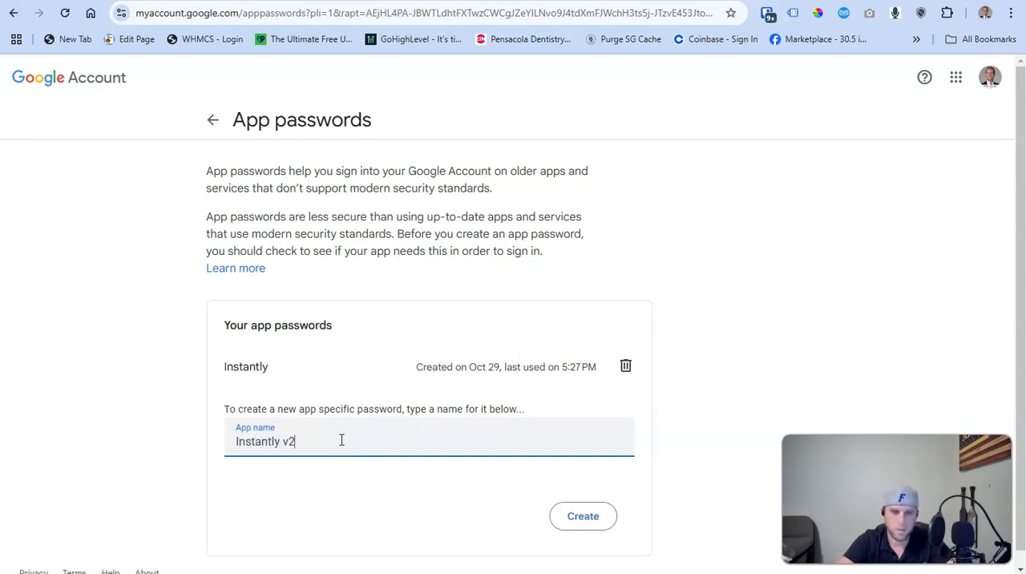
left_click(583, 516)
Copy the generated app password into the IMAP password field in Instantly
left_click_drag(581, 259, 445, 258)
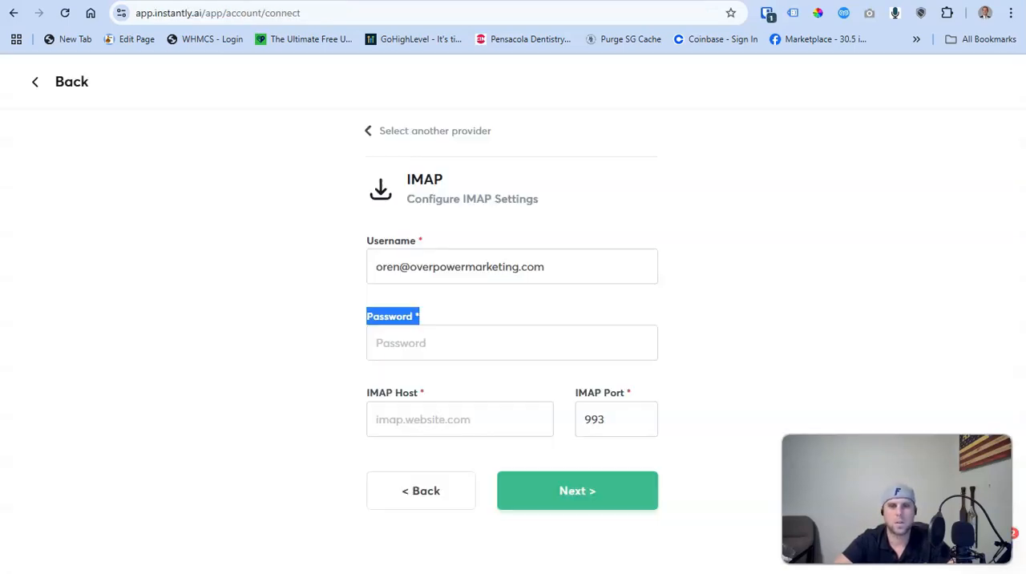
left_click(407, 344)
key("ctrl+v")
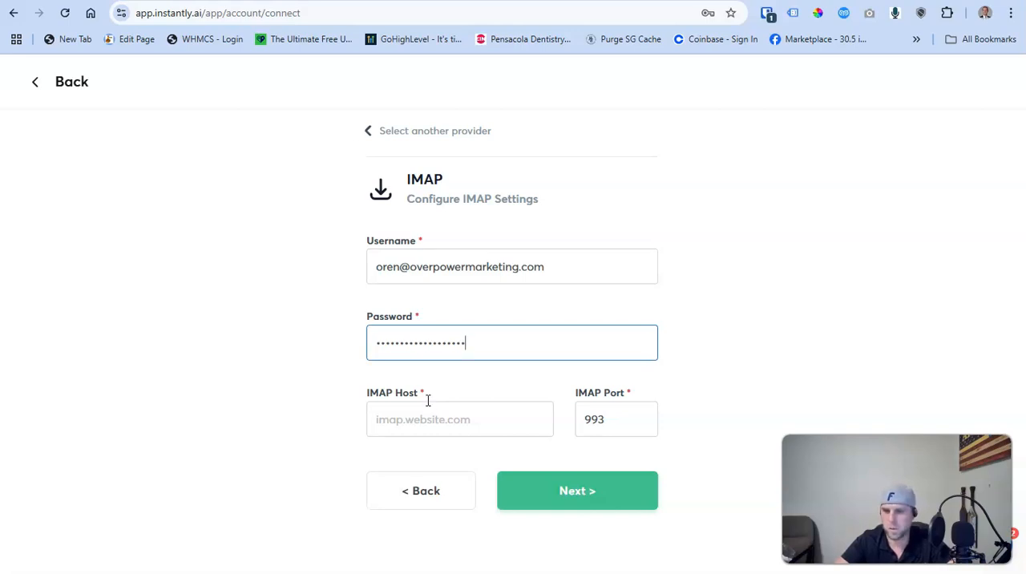
Copy imap.gmail.com from the Google IMAP settings results into Instantly's IMAP host and continue to the SMTP settings
key("ctrl+Tab")
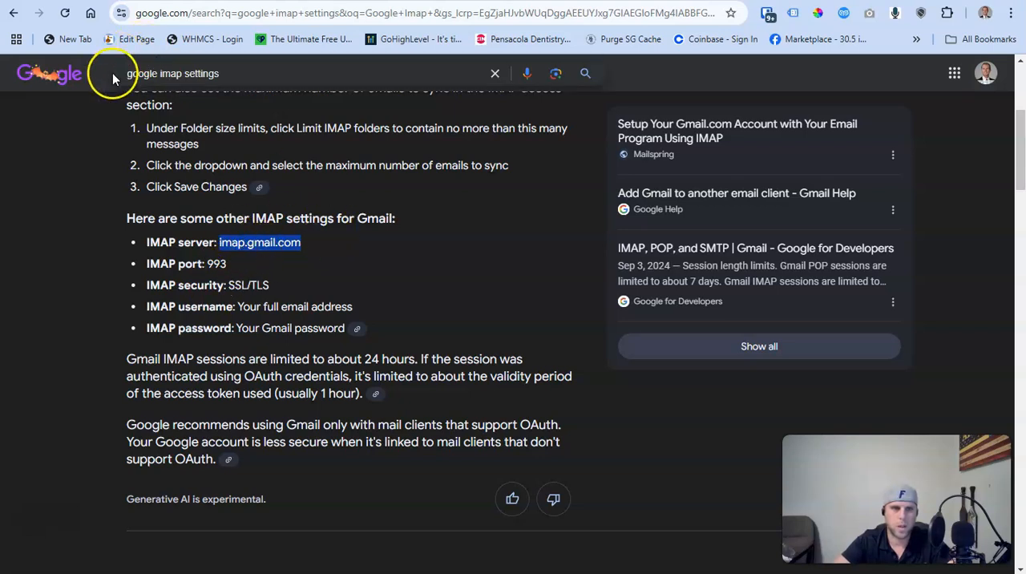
left_click(282, 255)
left_click_drag(312, 249, 218, 244)
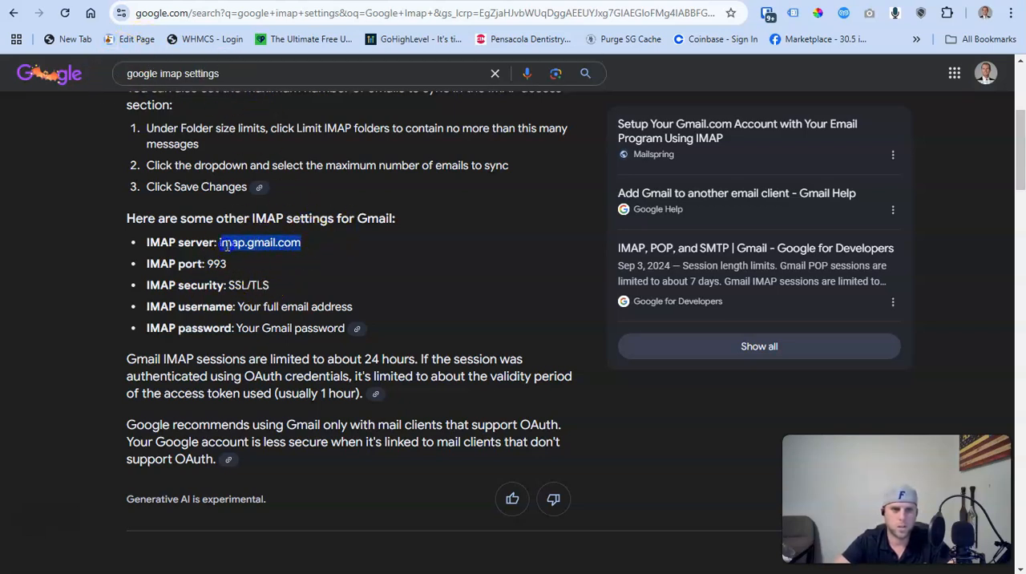
key("ctrl+c")
key("ctrl+Tab")
key("ctrl+Tab")
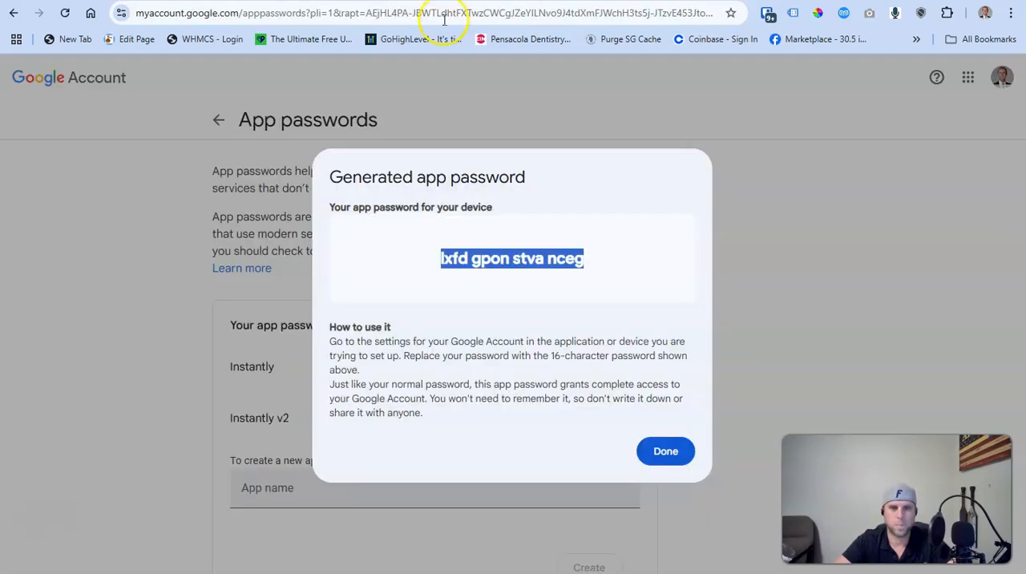
left_click(419, 422)
key("ctrl+v")
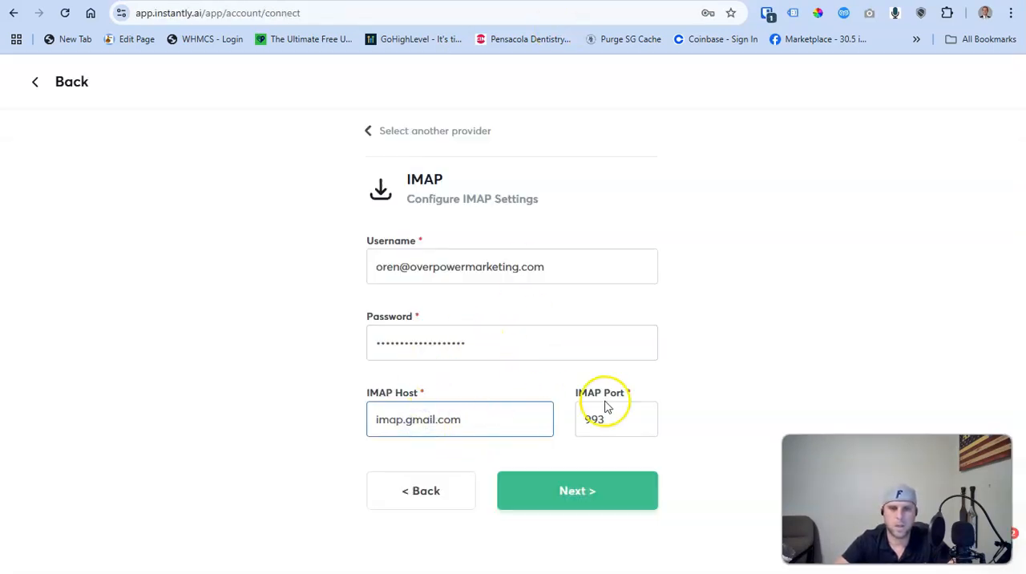
left_click(569, 492)
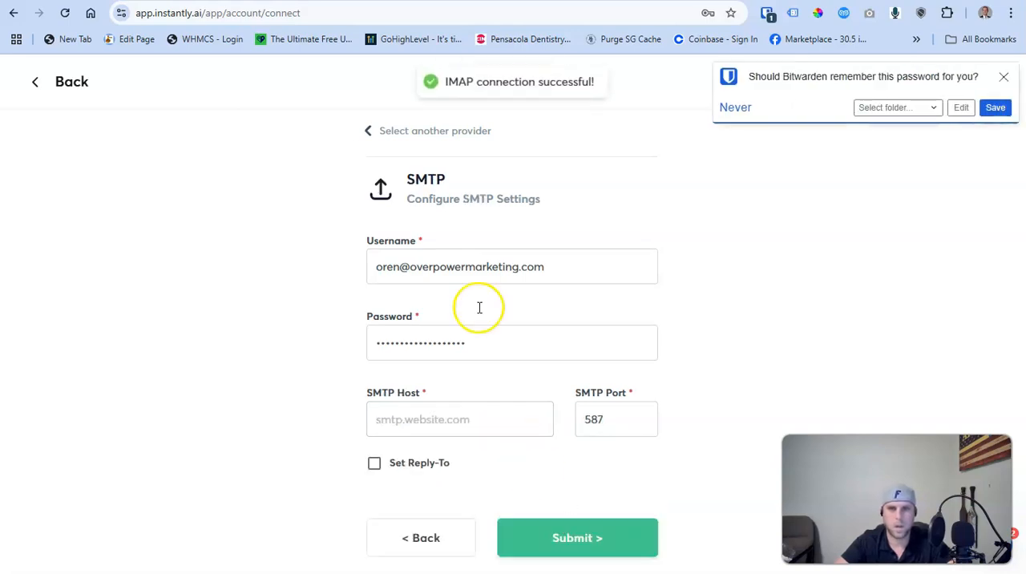
left_click_drag(404, 179, 448, 182)
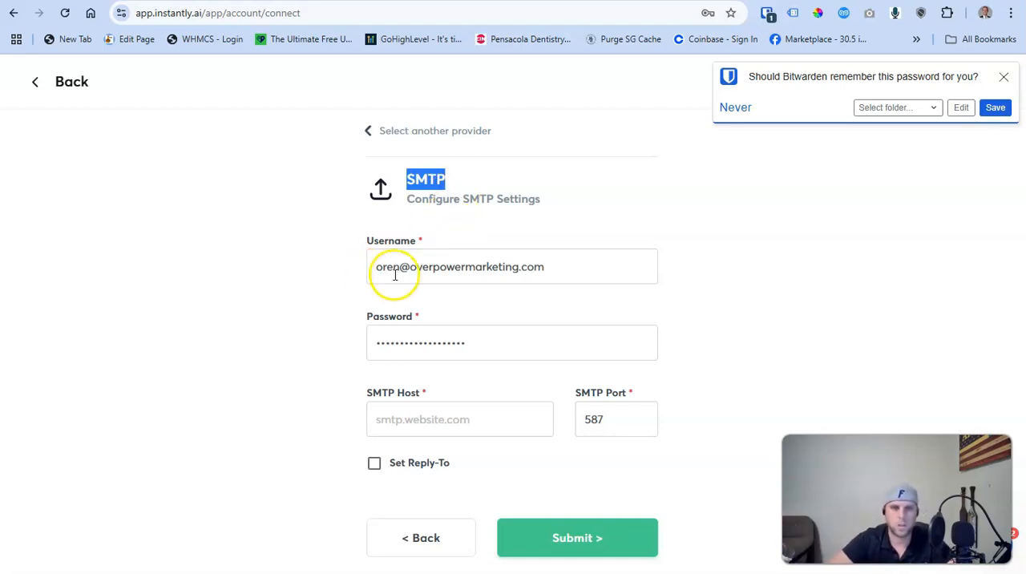
left_click_drag(382, 267, 572, 258)
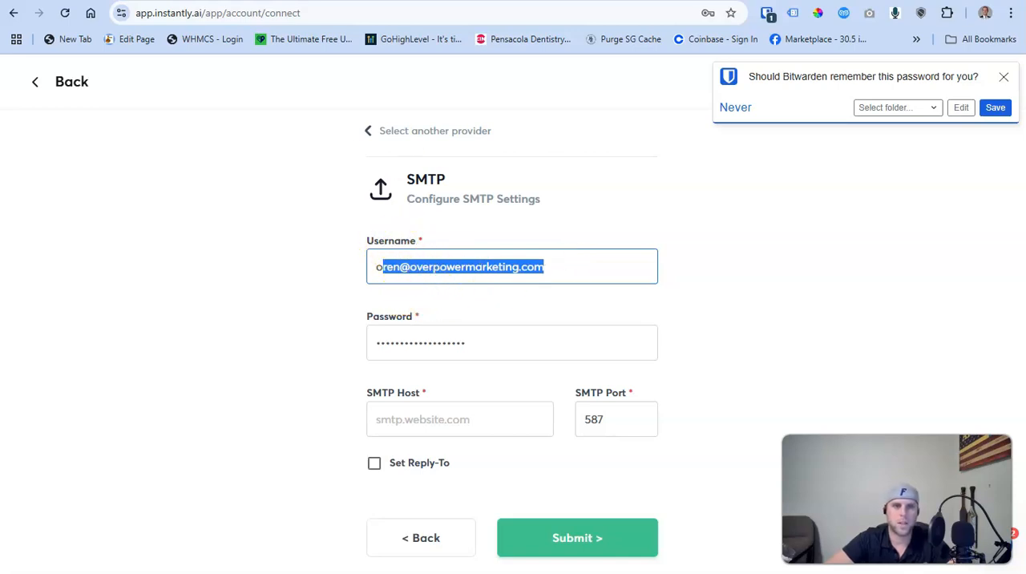
Switch to OPM Tools and open the SMTP settings of the dedicated domain lc.overpowermarketing.com
left_click(56, 0)
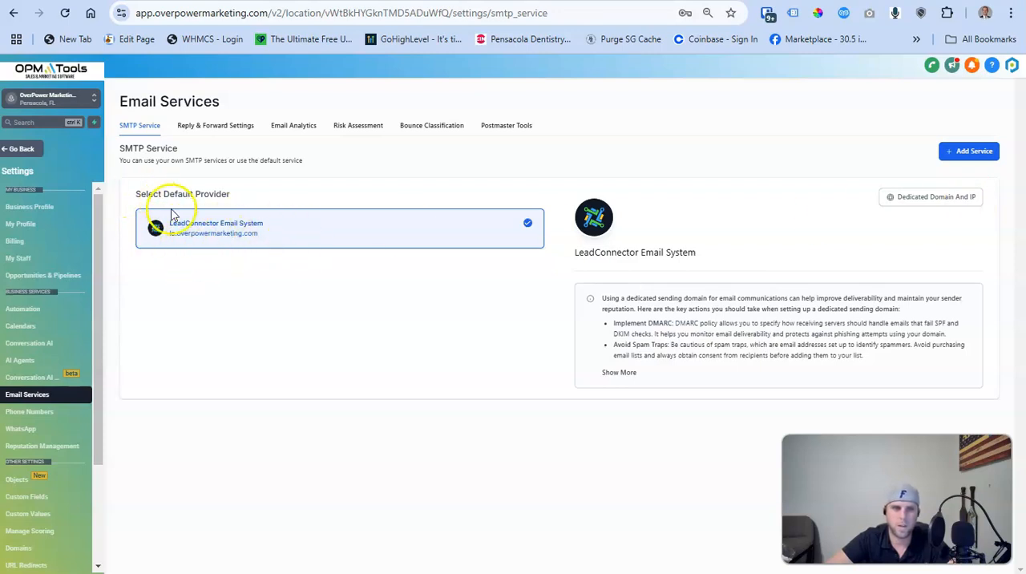
left_click(949, 197)
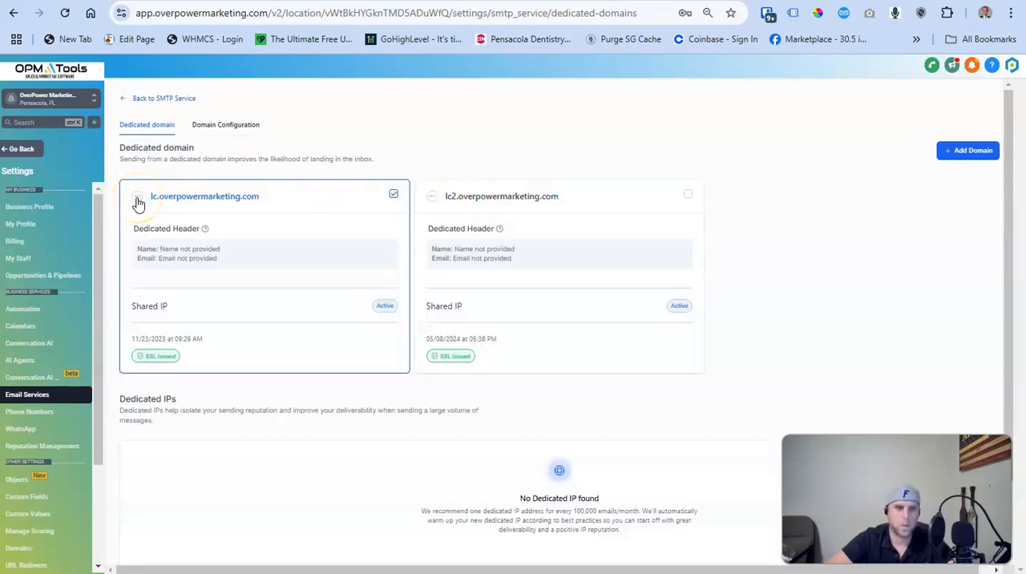
left_click(137, 198)
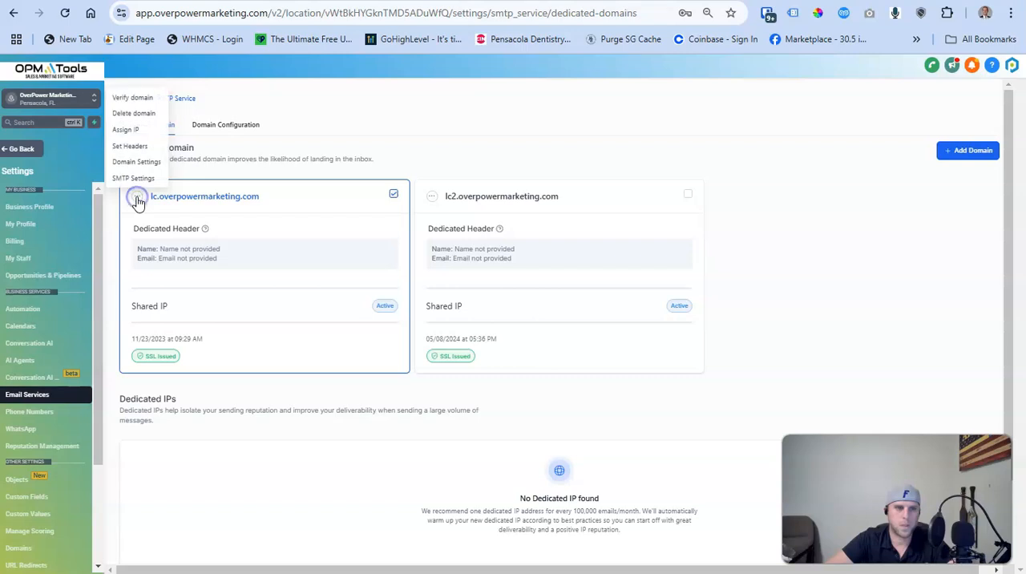
left_click(135, 178)
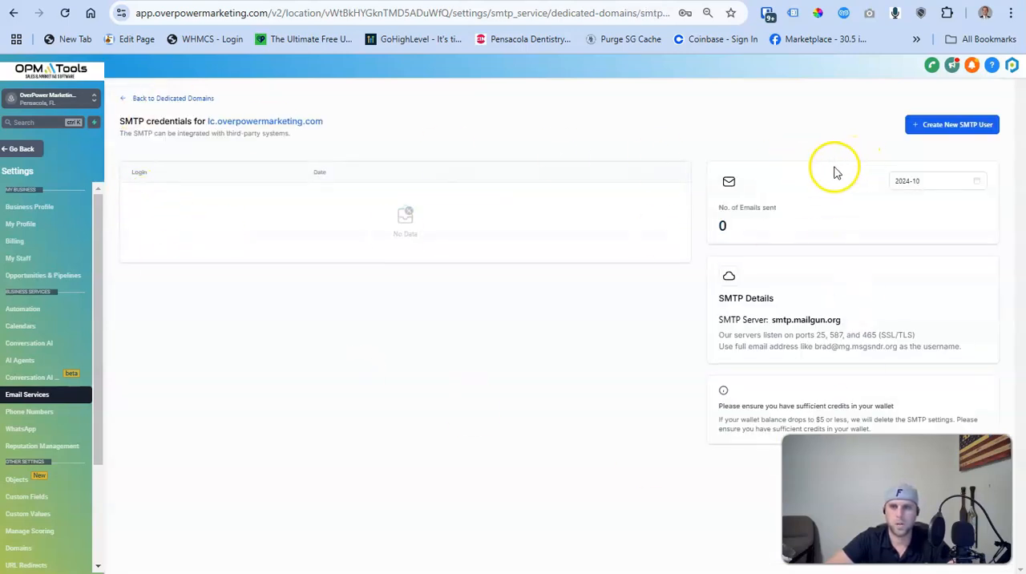
Start a new SMTP user for lc.overpowermarketing.com with the person's first name as its login
left_click(954, 129)
left_click(481, 316)
left_click(485, 369)
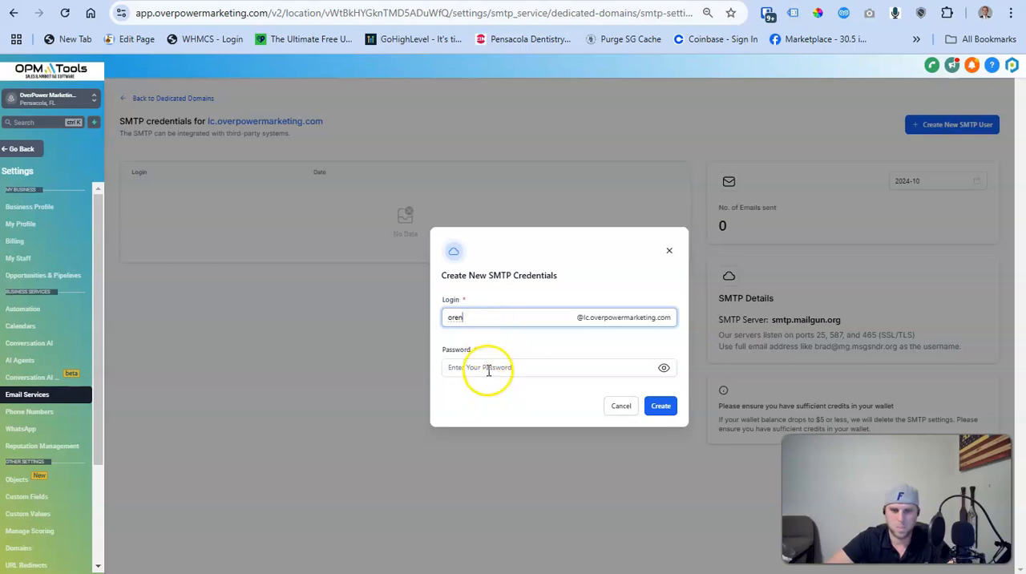
Generate and copy a 12-character password in Bitwarden, paste it as the SMTP user's password and create the credentials
left_click(767, 17)
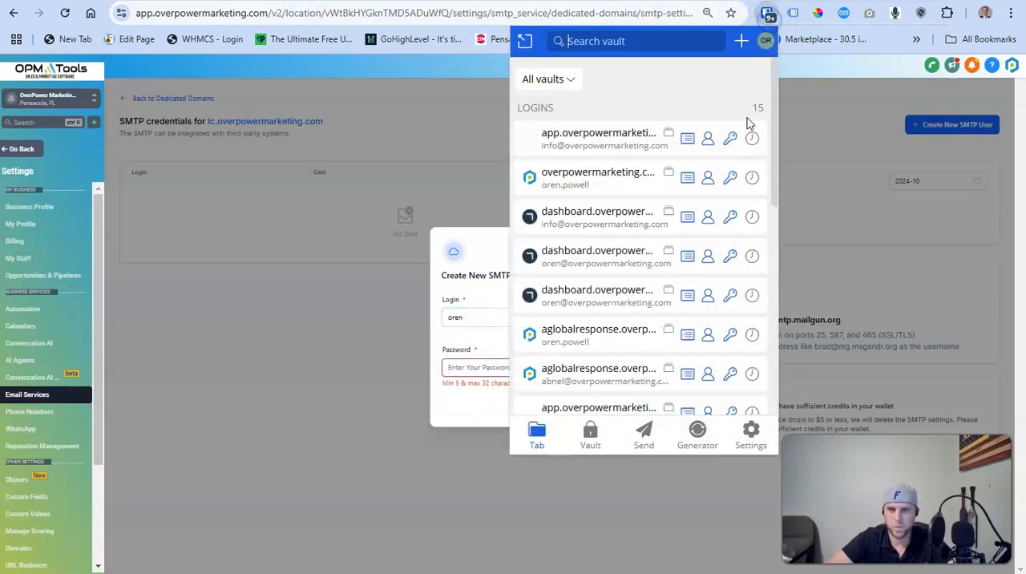
left_click(697, 432)
left_click(717, 90)
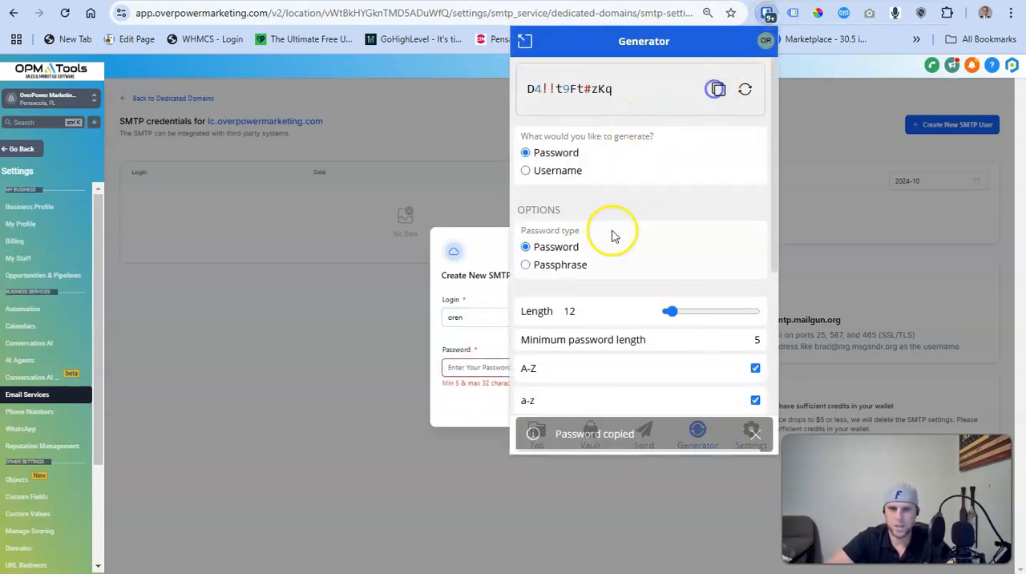
left_click(466, 367)
key("ctrl+v")
left_click(658, 406)
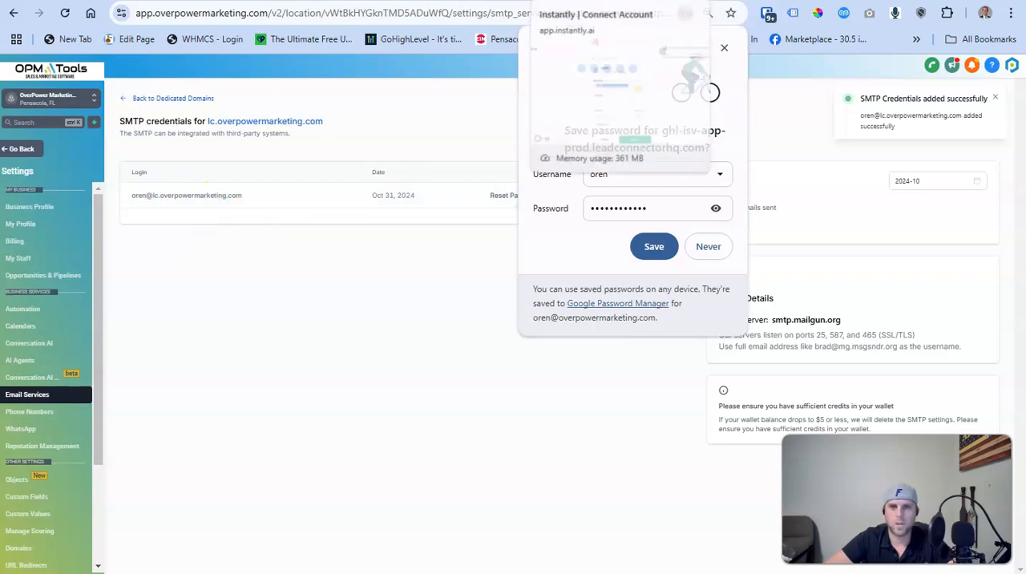
Switch to Instantly, change the SMTP username's domain to lc.overpowermarketing.com and replace the SMTP password with the copied one
left_click(561, 1)
left_click(409, 269)
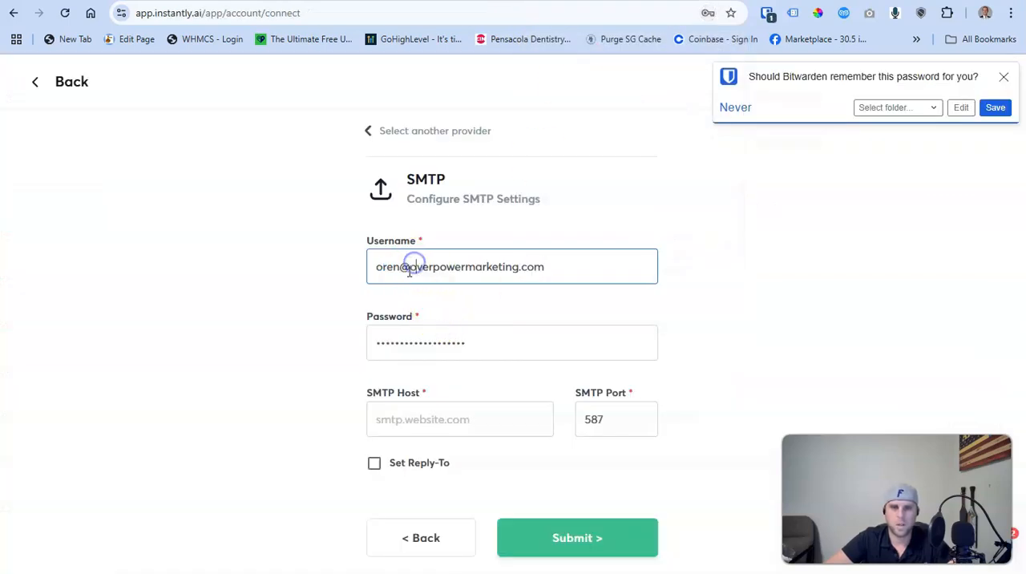
left_click_drag(388, 266, 573, 262)
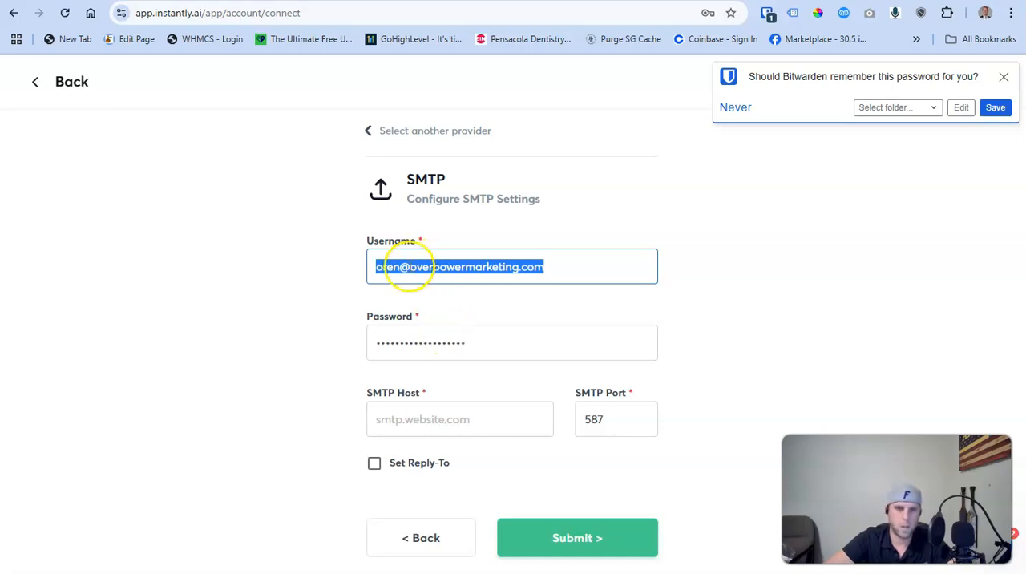
left_click(408, 266)
type("lc")
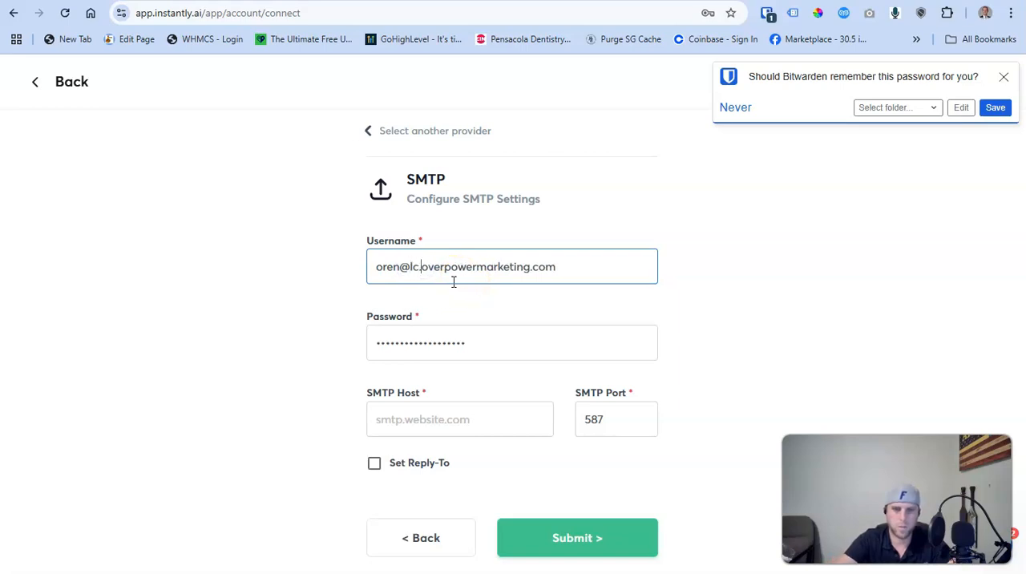
type(".")
left_click(466, 280)
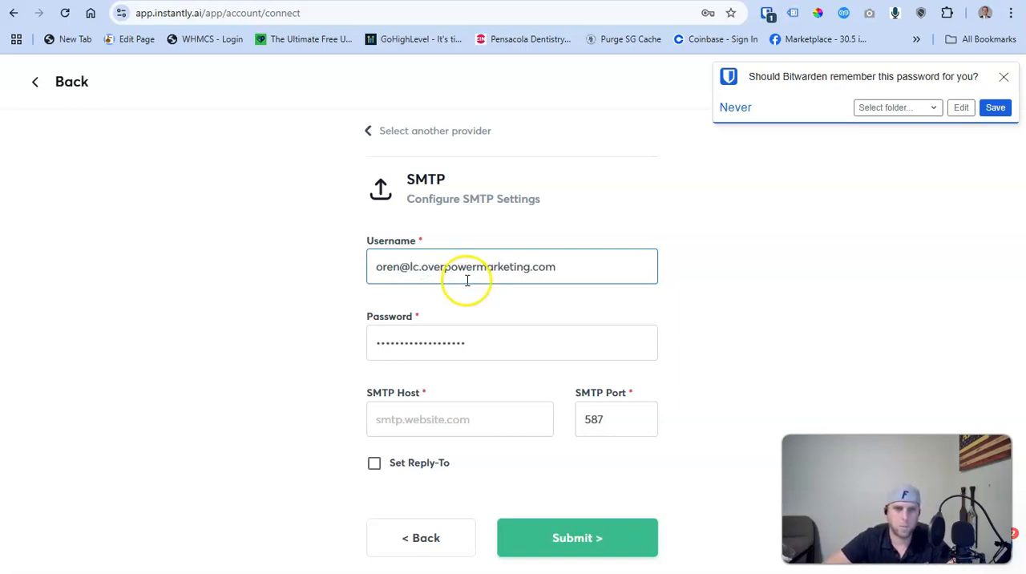
double_click(494, 345)
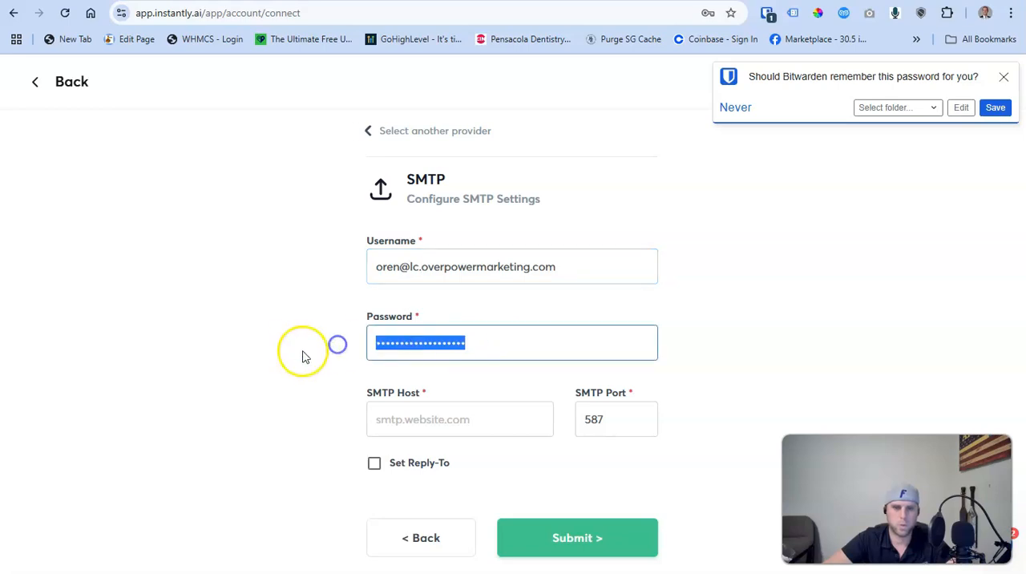
key("ctrl+v")
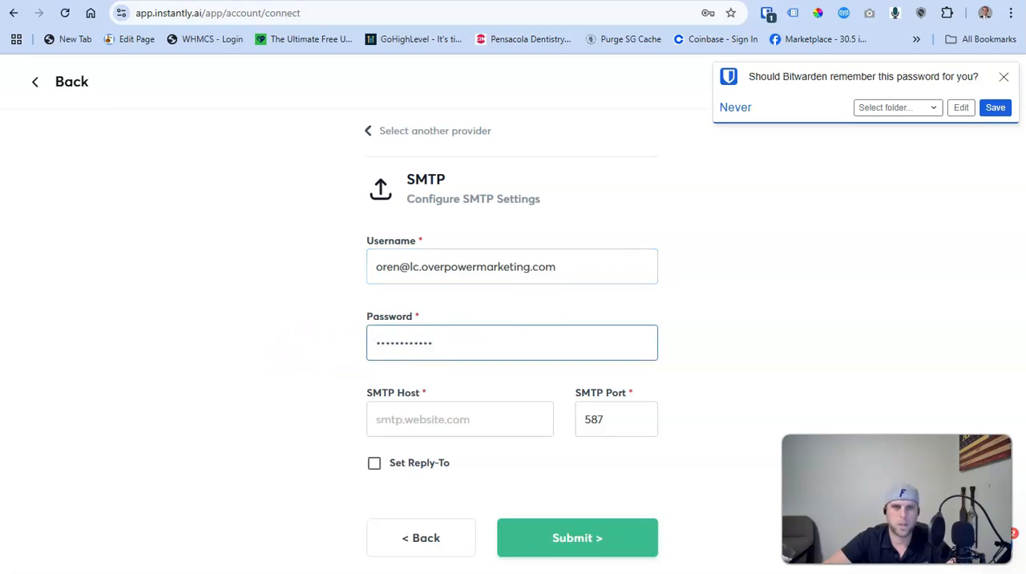
Copy the SMTP server smtp.mailgun.org from OPM Tools into Instantly's SMTP host
key("ctrl+shift+Tab")
key("ctrl+Tab")
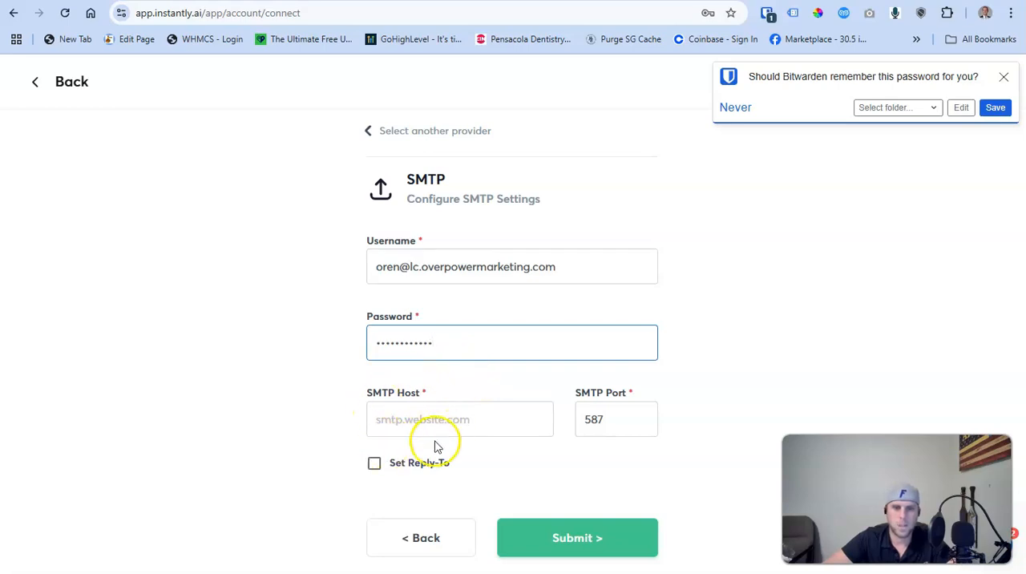
key("ctrl+shift+Tab")
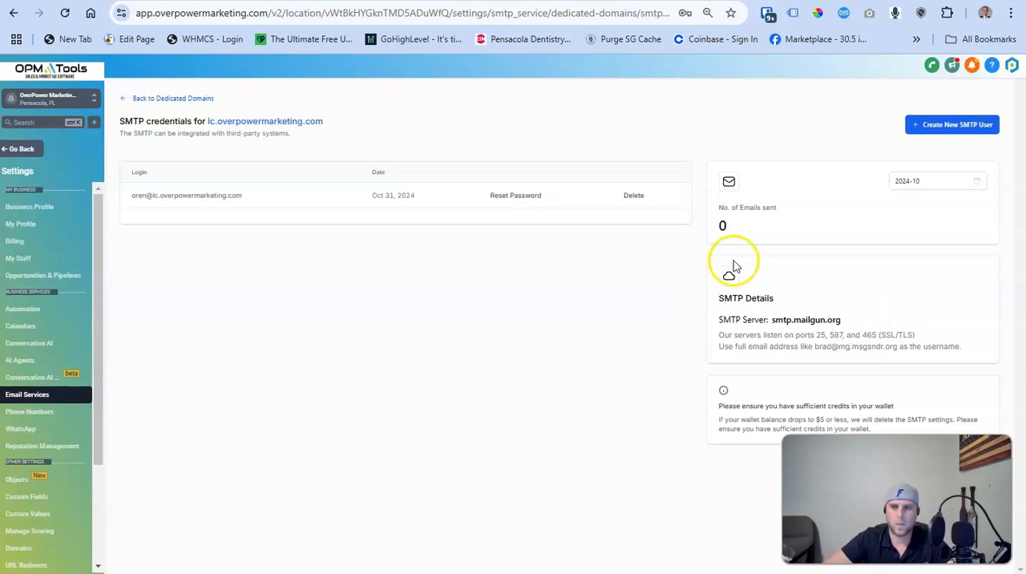
left_click_drag(841, 320, 779, 322)
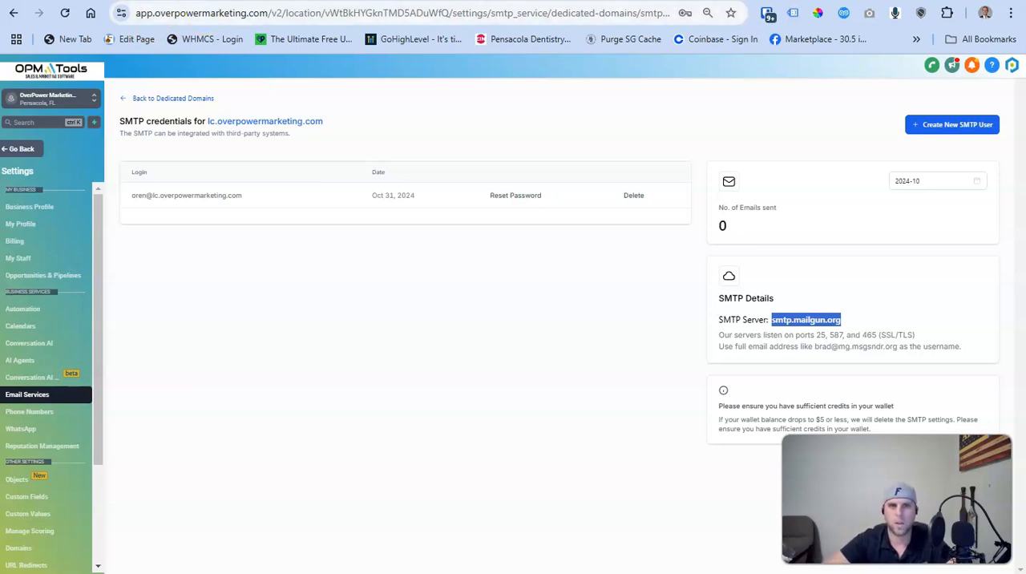
key("ctrl+Tab")
left_click(448, 419)
key("ctrl+v")
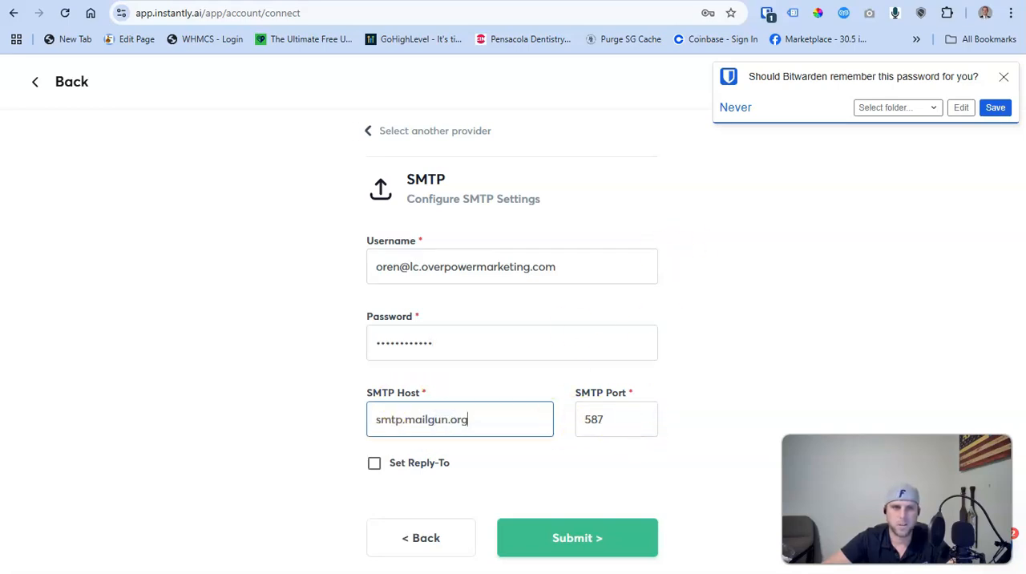
Check the supported SMTP ports in OPM Tools, submit the SMTP settings in Instantly and dismiss the browser's save-password prompt
key("ctrl+Tab")
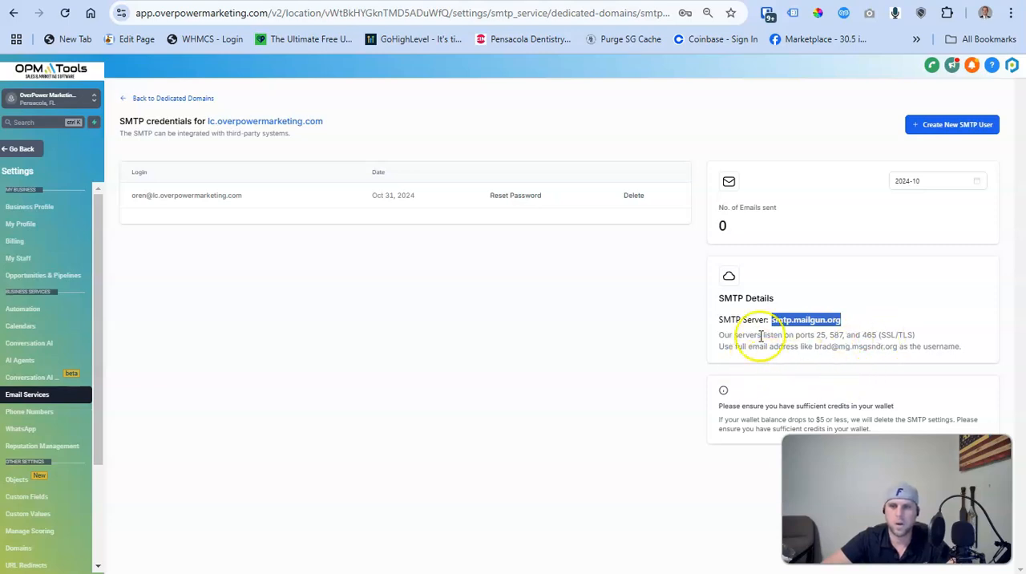
key("ctrl+Tab")
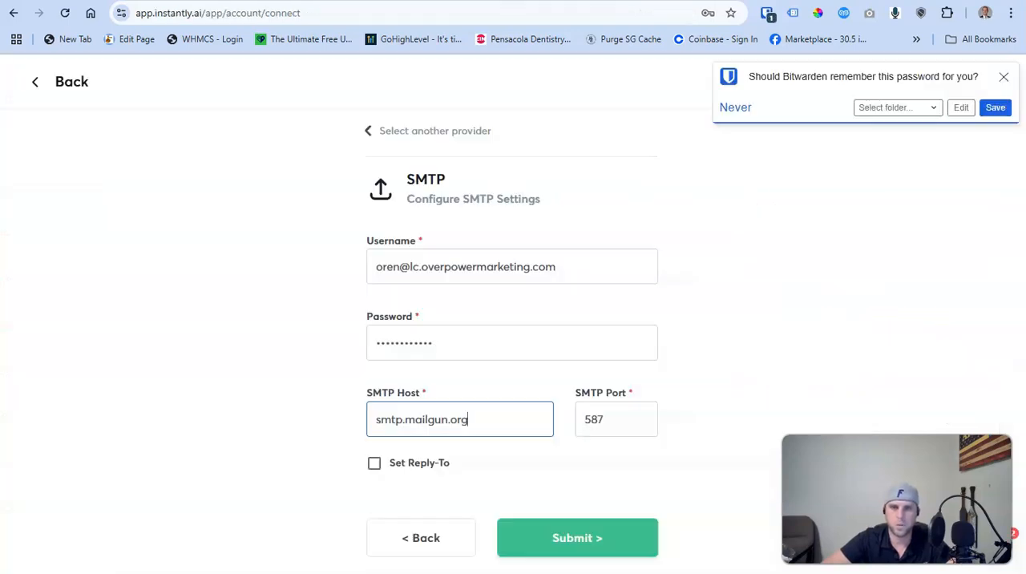
left_click(577, 543)
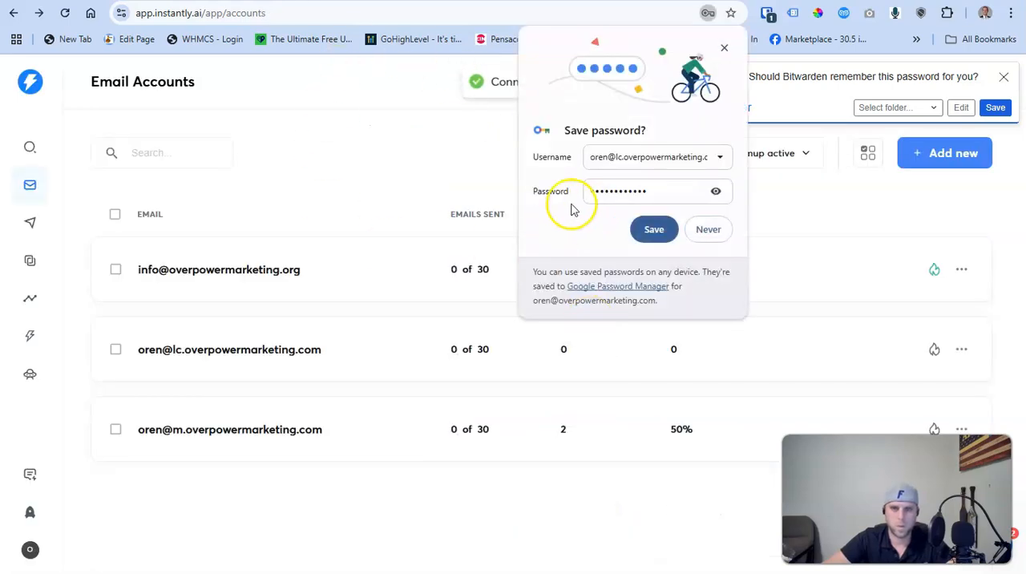
left_click(724, 47)
Filter the email accounts by Has errors and by Warmup active, and finish with the filter on All statuses
left_click(786, 153)
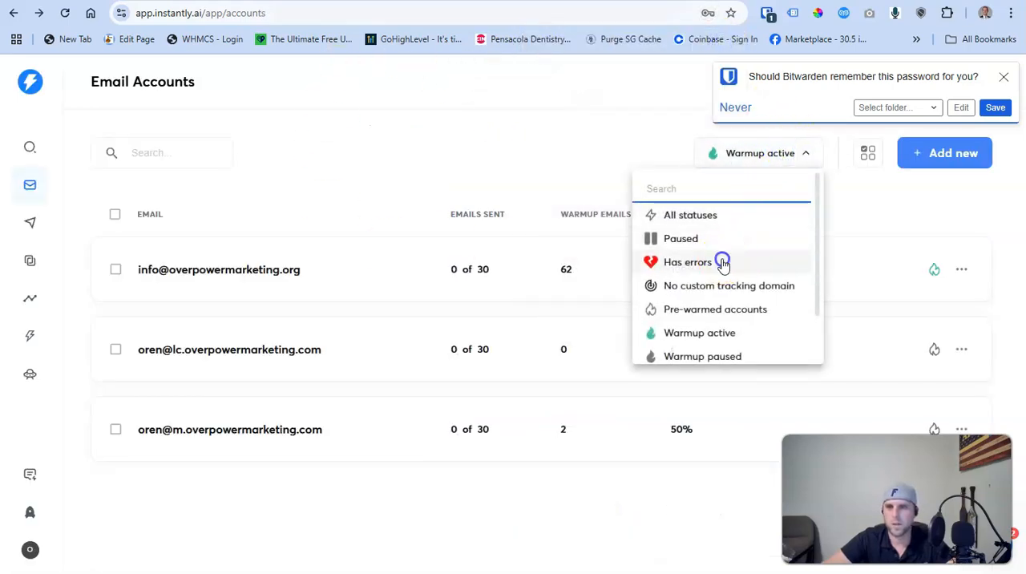
left_click(731, 261)
left_click(808, 153)
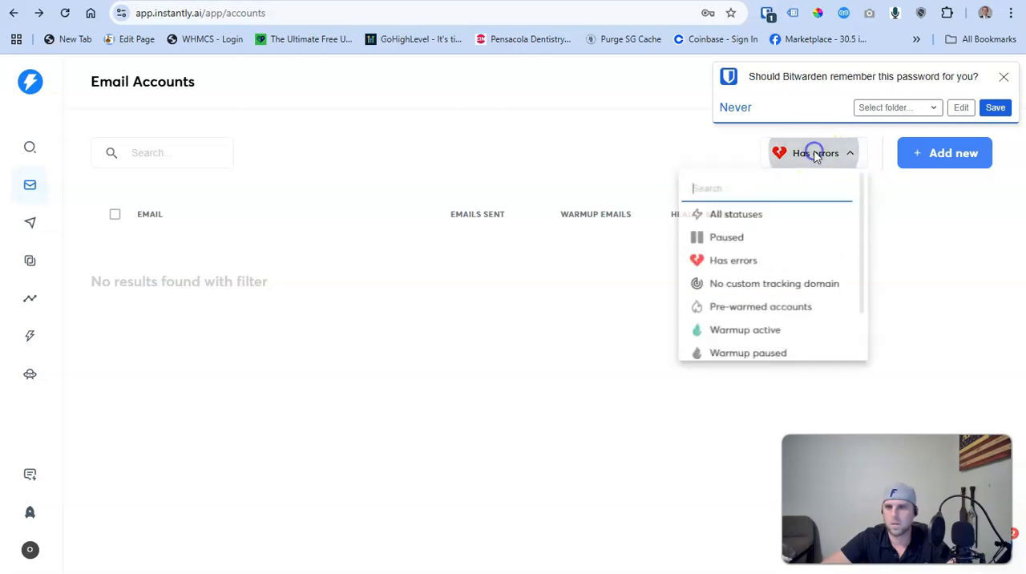
left_click(731, 335)
left_click(778, 153)
left_click(736, 217)
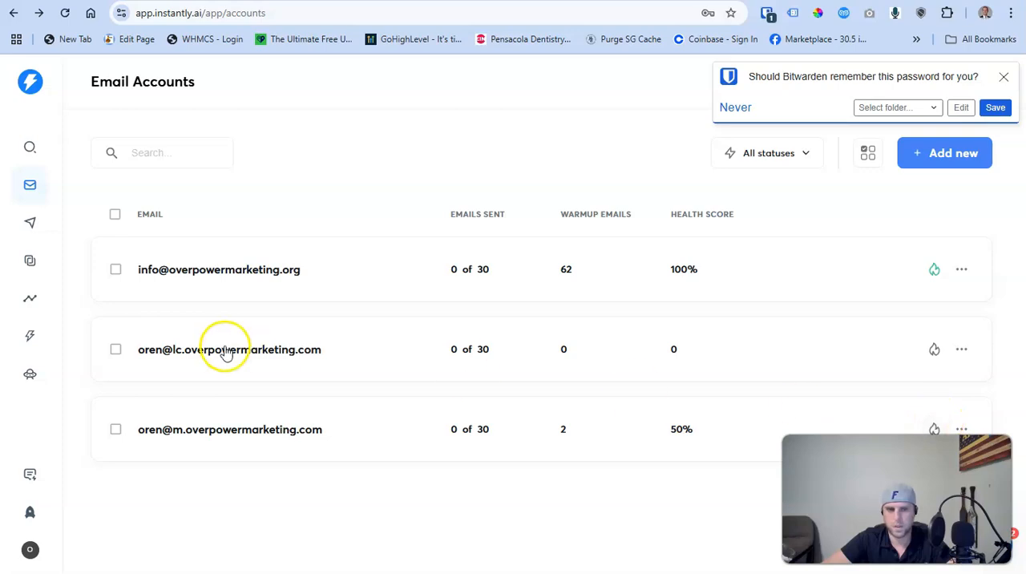
Enable warmup for the newly connected lc.overpowermarketing.com email account
left_click(935, 350)
left_click(767, 153)
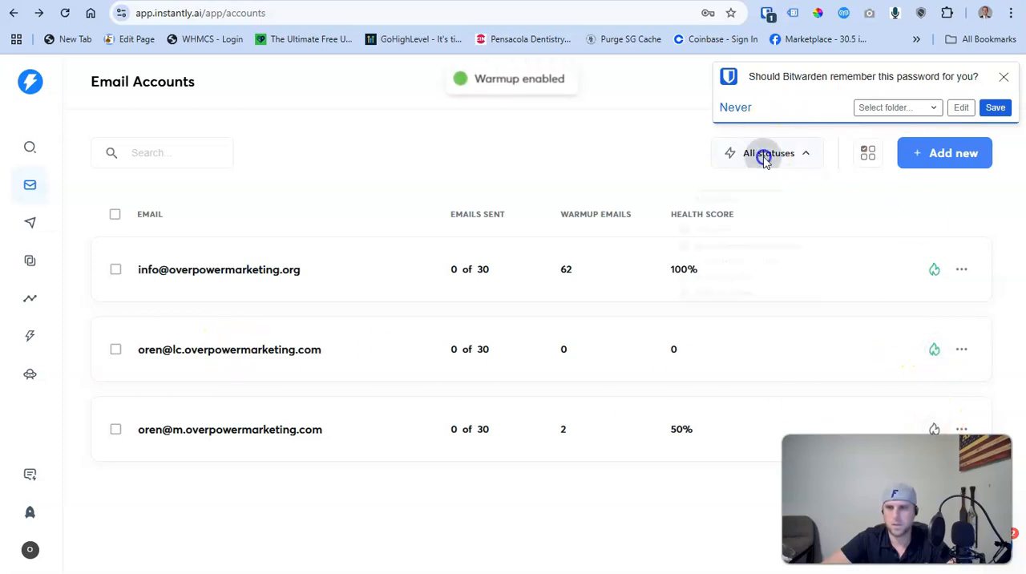
left_click(539, 167)
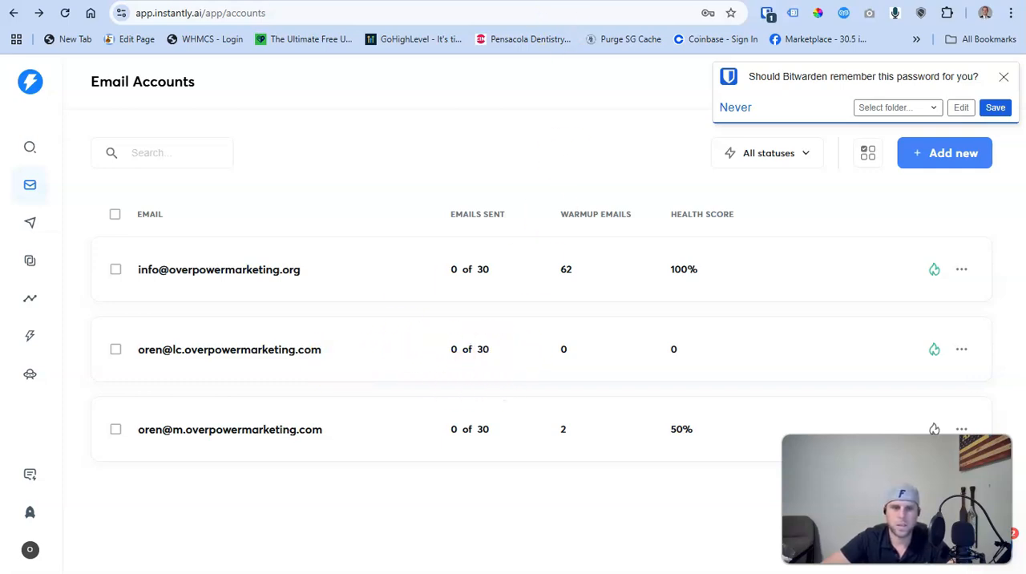
Switch back to the SMTP credentials page of lc.overpowermarketing.com in OPM Tools
key("ctrl+Tab")
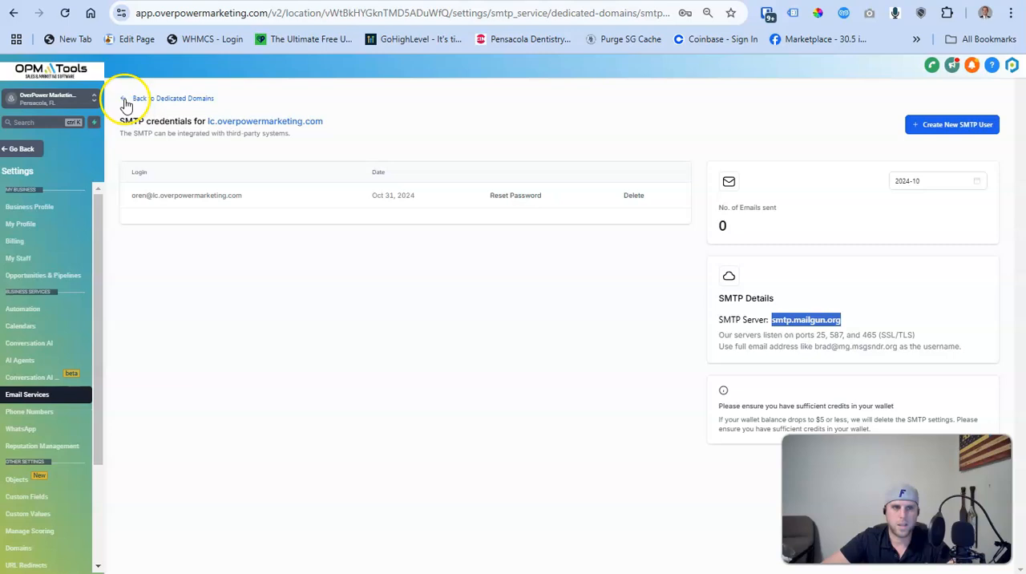